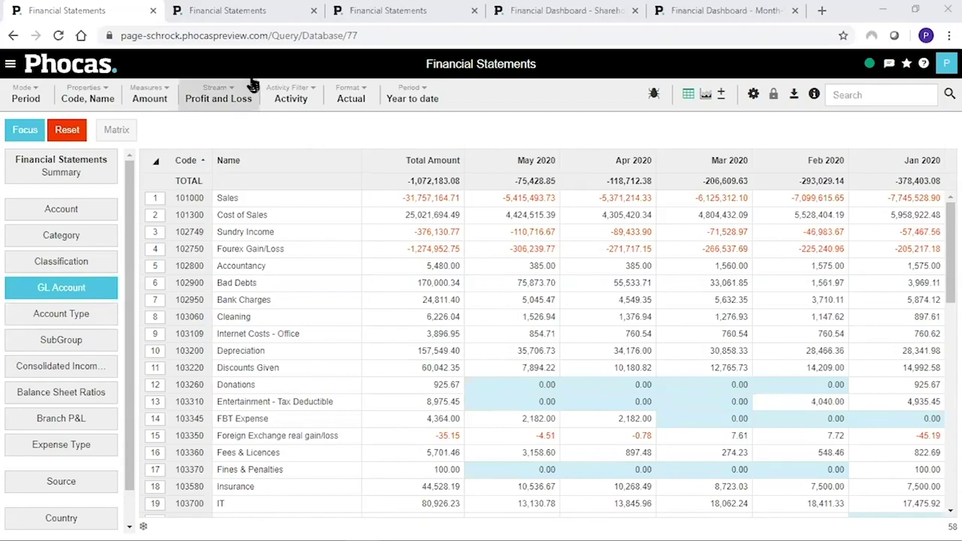
- Show rolling 12-month actuals by Country, with the UK, AUS and US rows selected
left_click(238, 18)
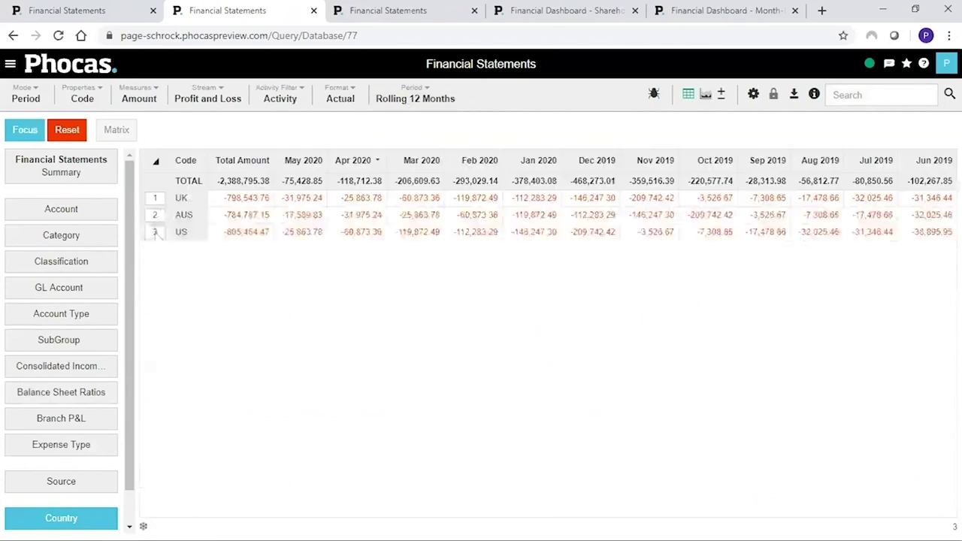
left_click_drag(155, 197, 156, 239)
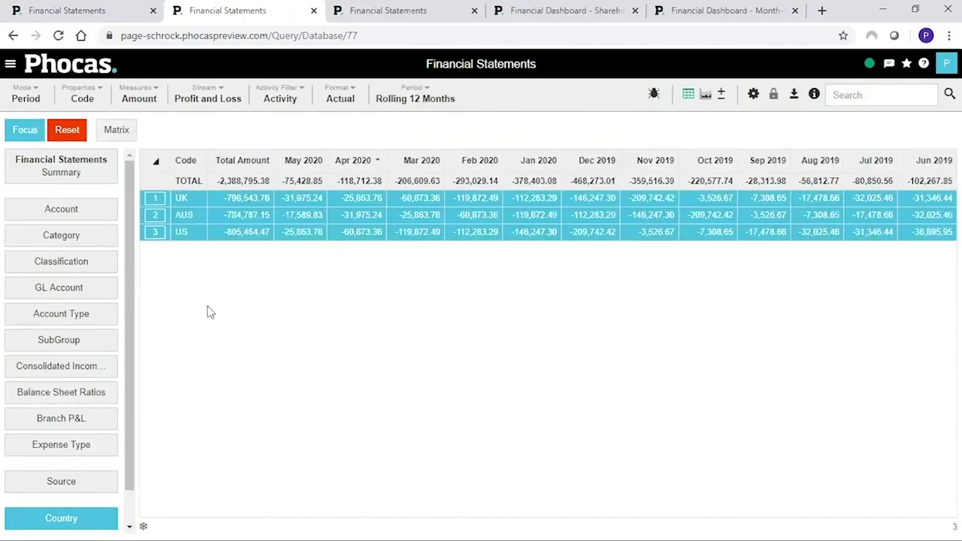
double_click(183, 202)
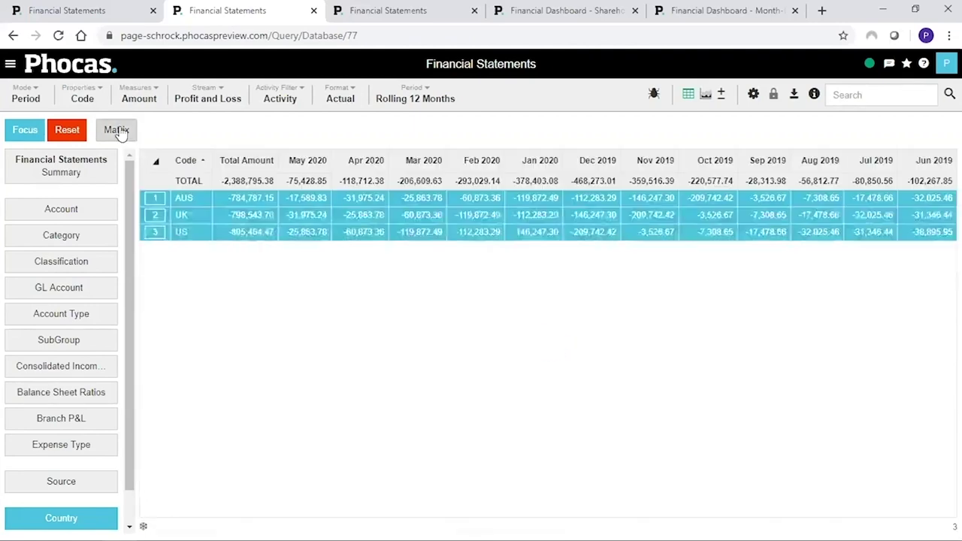
- Compare the P&L across Total, UK, AUS and US, showing only the Current and % Revenue columns
left_click(118, 129)
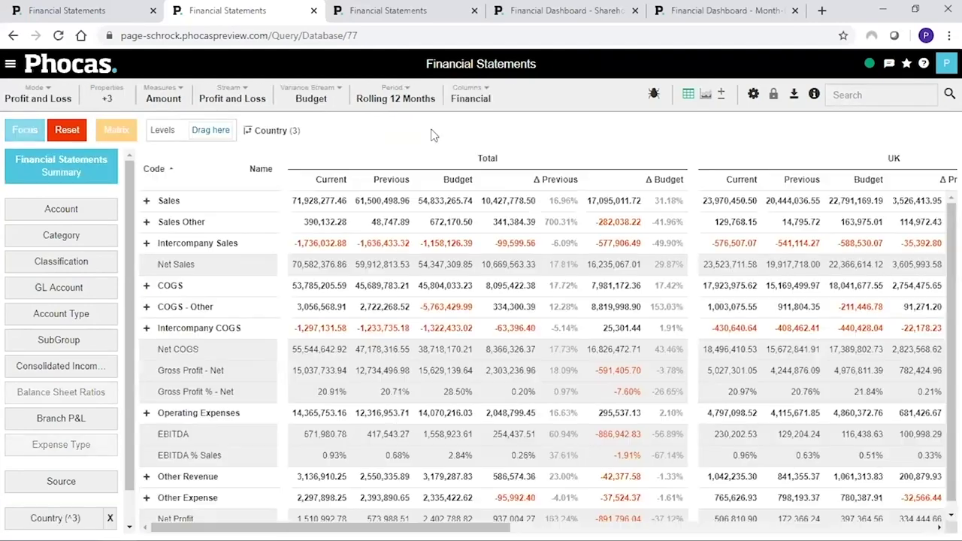
left_click_drag(408, 526, 639, 526)
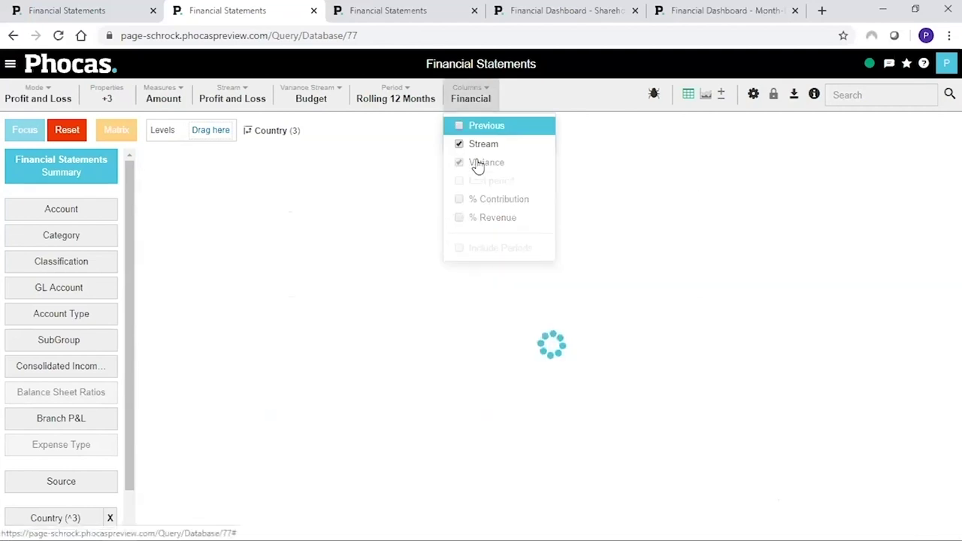
left_click(478, 164)
left_click(427, 218)
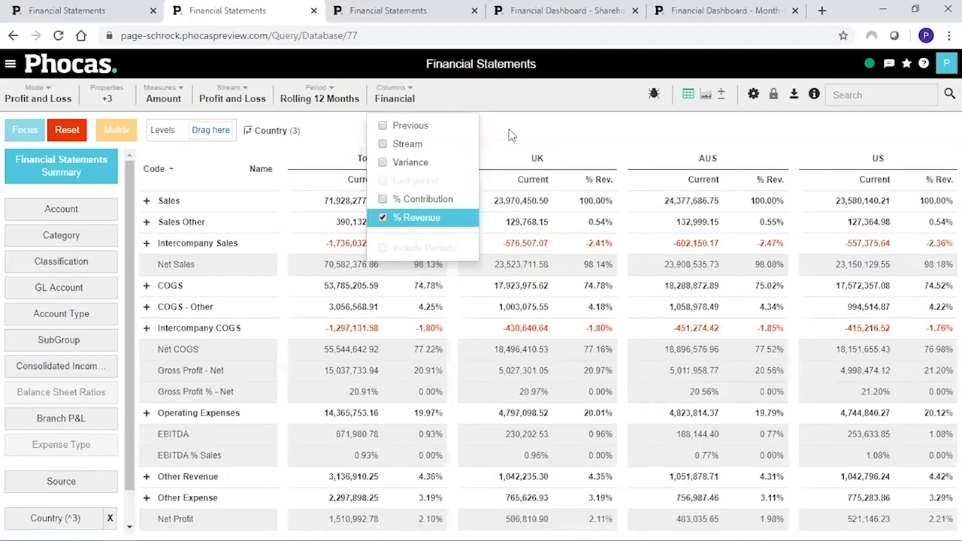
left_click(509, 136)
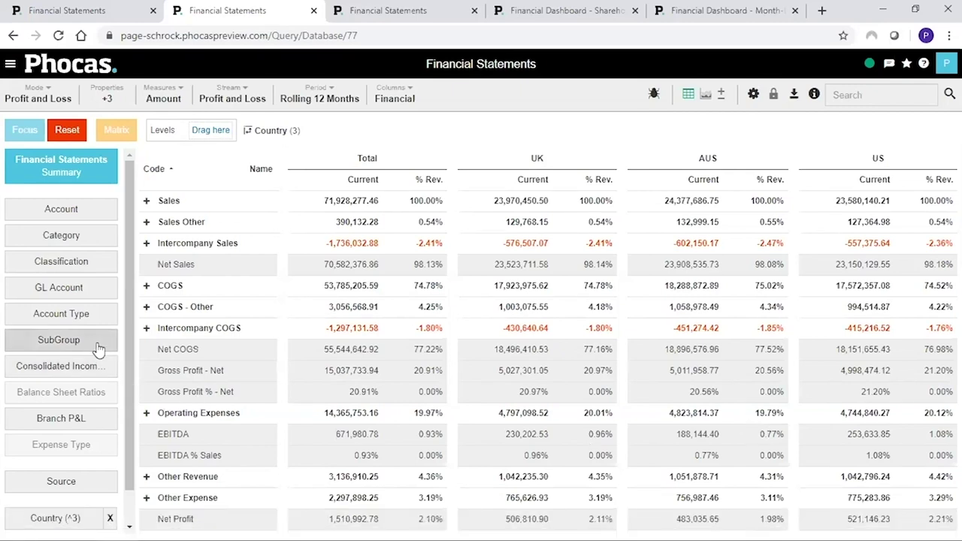
- Add SubGroup and GL Account as drill-down levels and expand Operating Expenses
left_click_drag(97, 344, 201, 128)
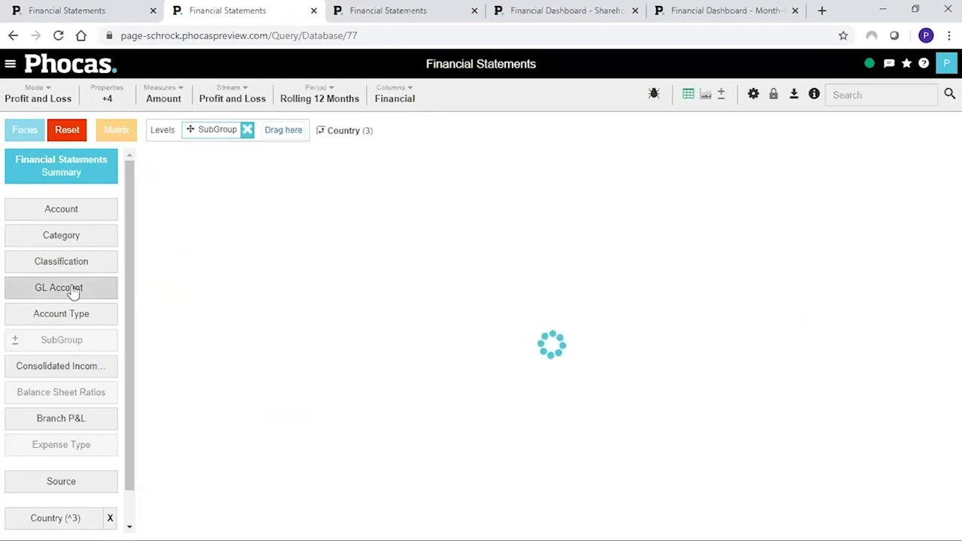
left_click_drag(80, 284, 285, 129)
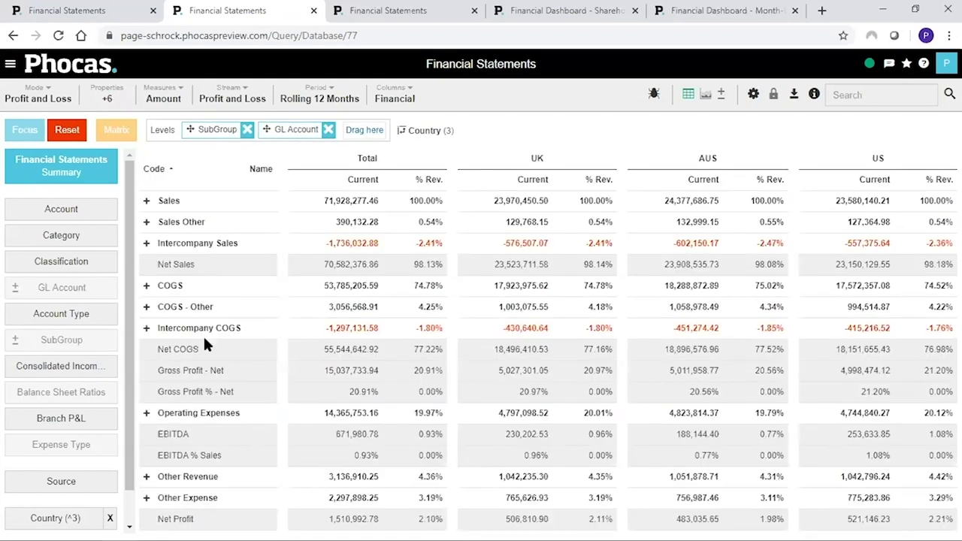
left_click(233, 328)
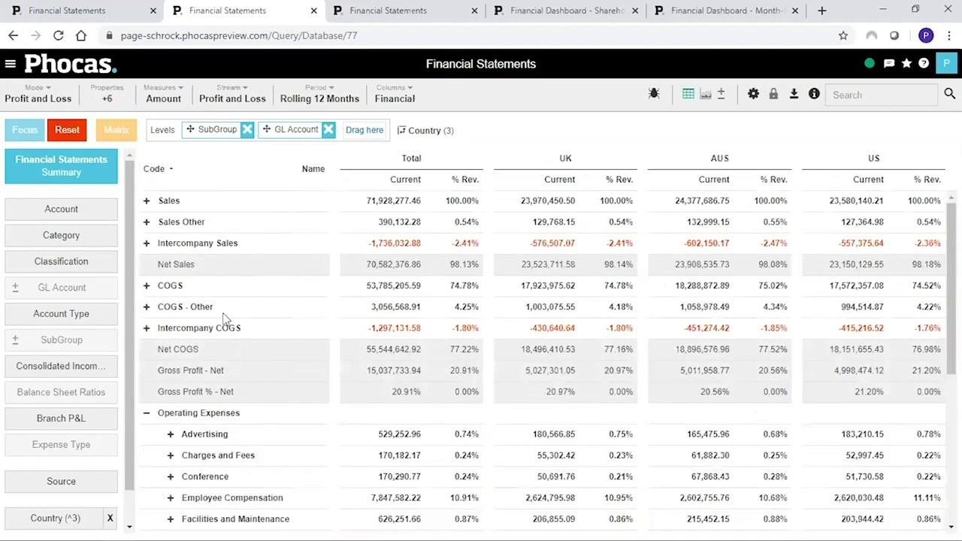
- Expand Advertising into its GL accounts and account 103902 into its sub-accounts
scroll(348, 301, "down", 2)
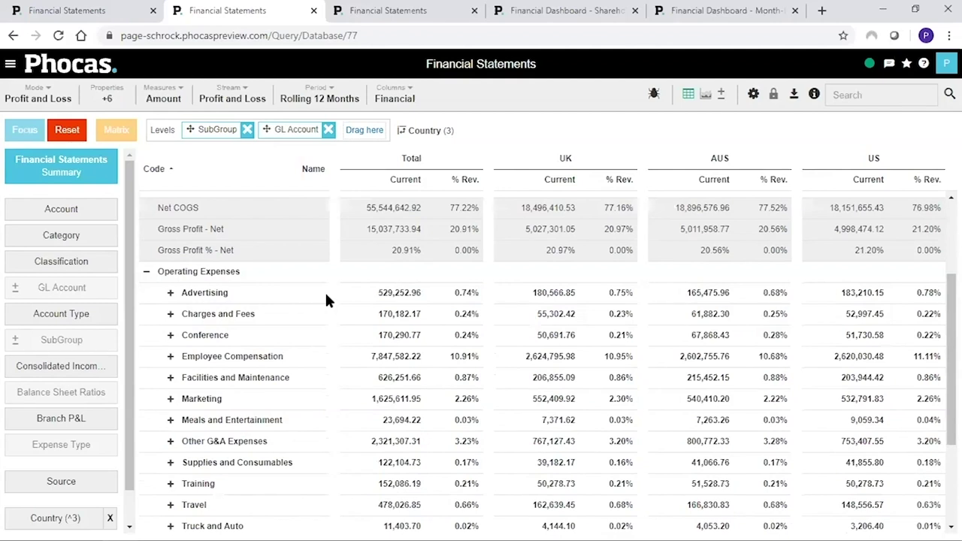
left_click(170, 294)
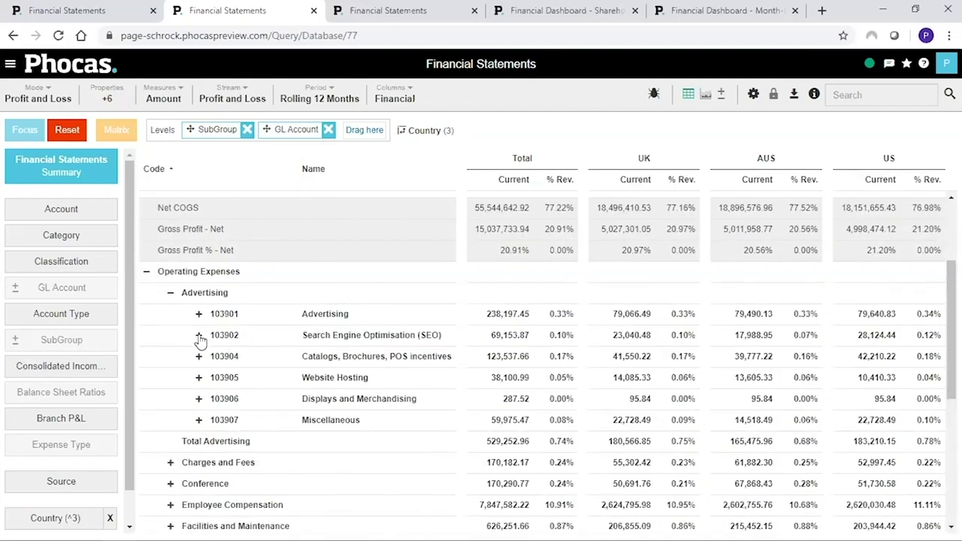
left_click(328, 359)
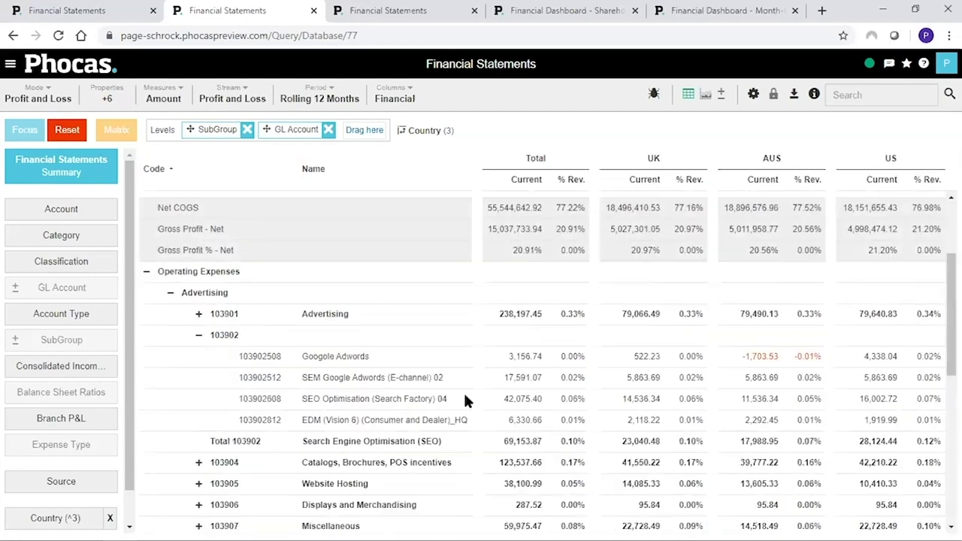
- List the Jun 2019 – May 2020 transactions behind account 103902608, SEO Optimisation (Search Factory) 04
right_click(767, 408)
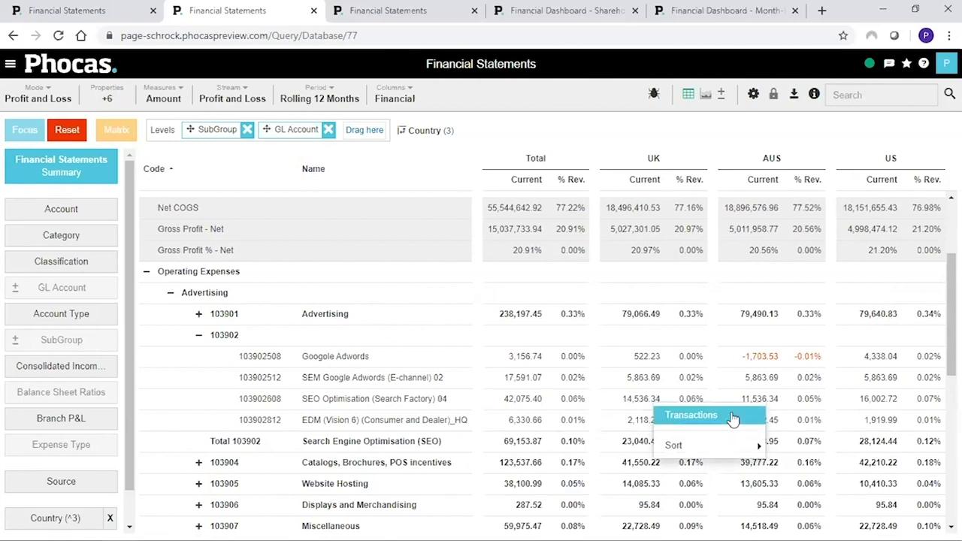
left_click(732, 416)
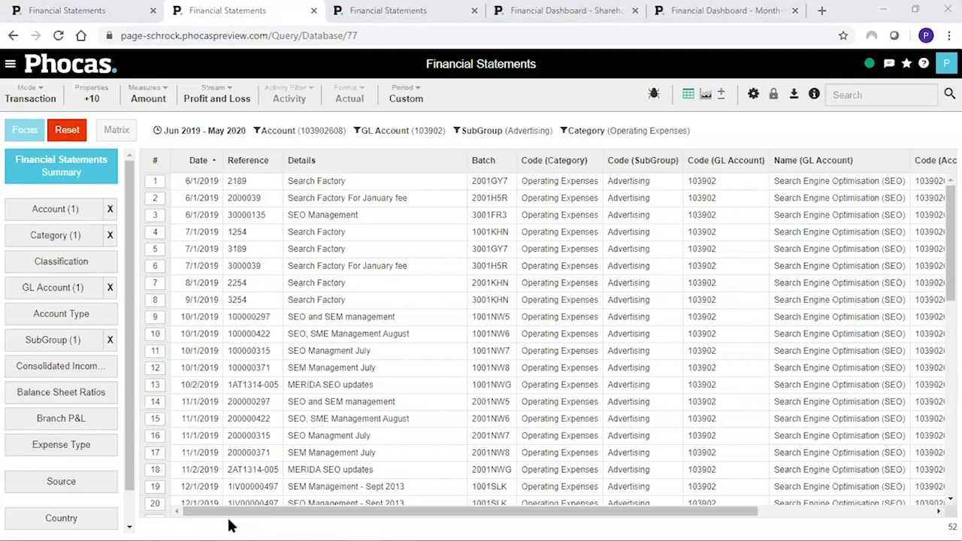
mouse_move(226, 538)
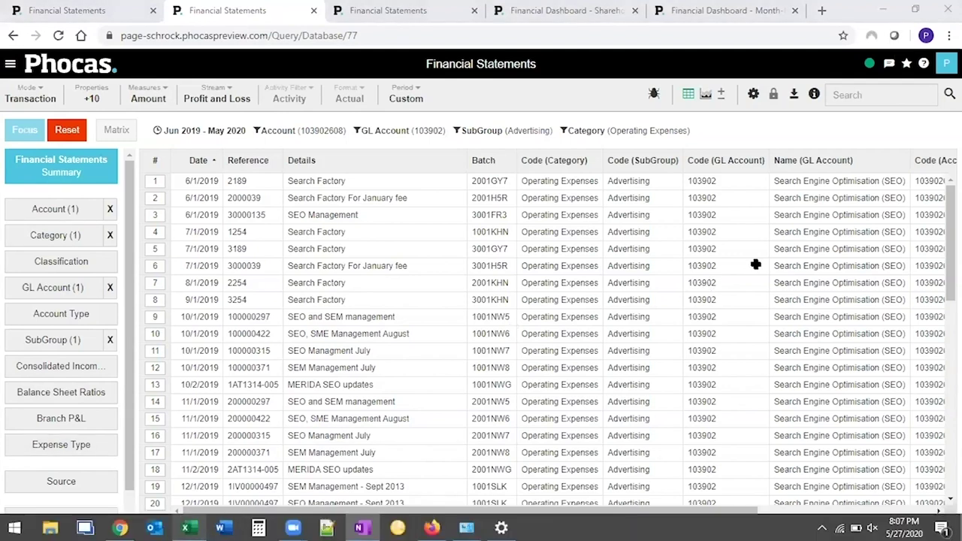
key("alt+Tab")
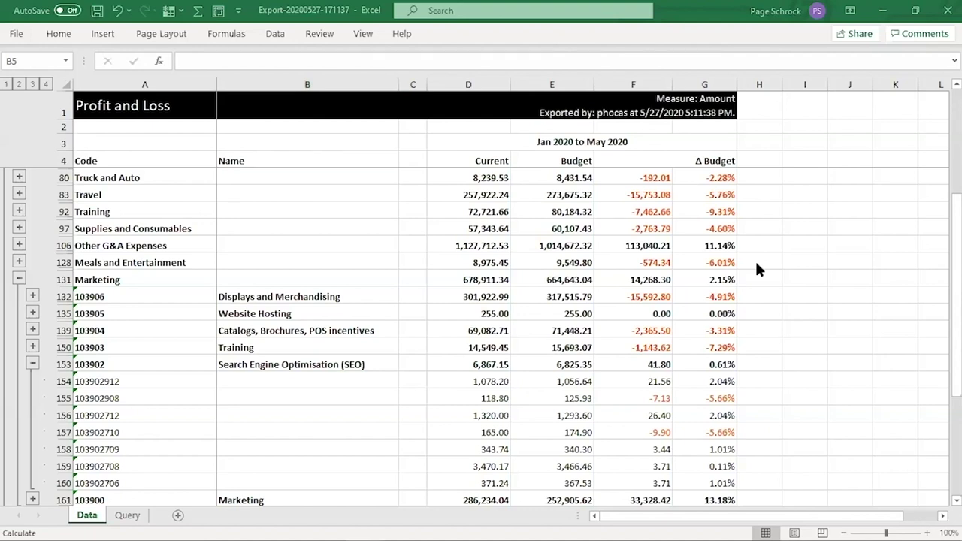
key("alt+Tab")
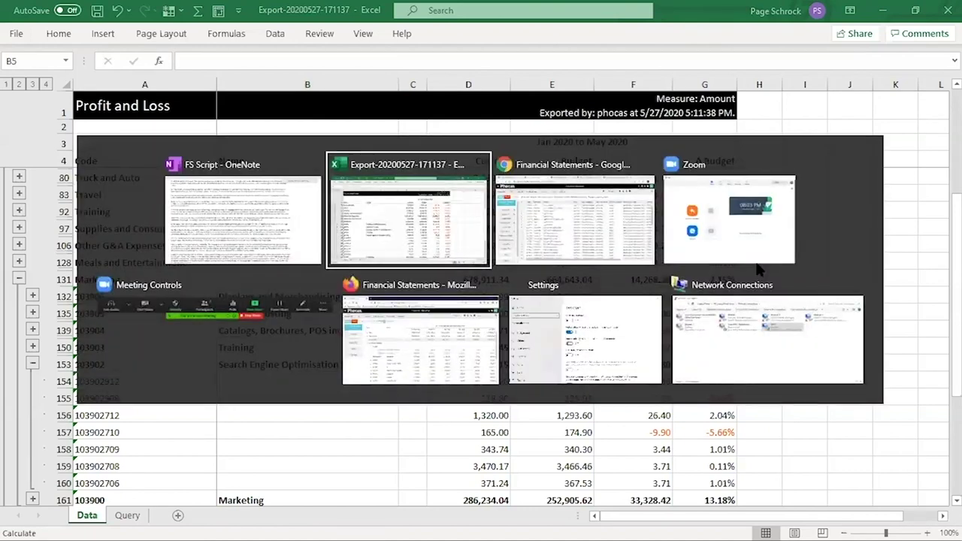
key("alt+Tab")
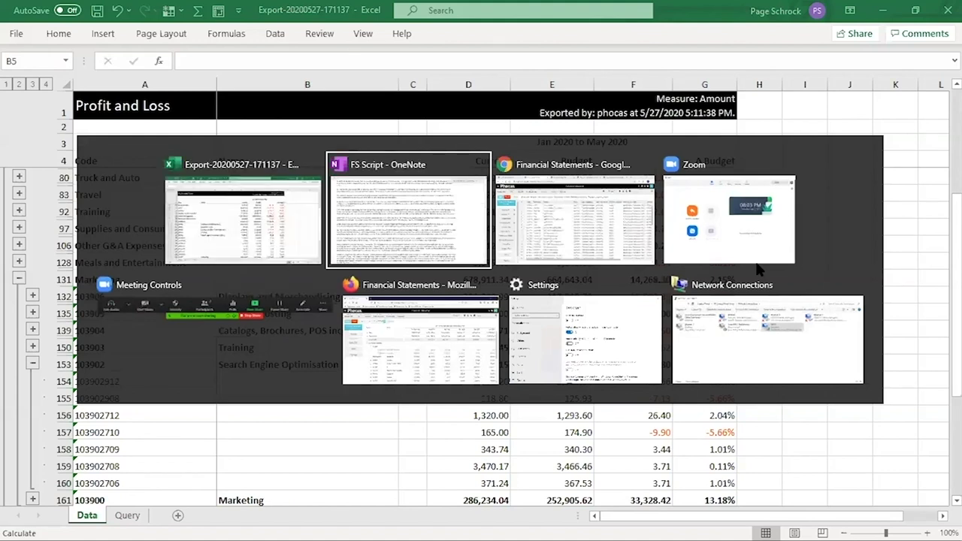
key("alt+Tab")
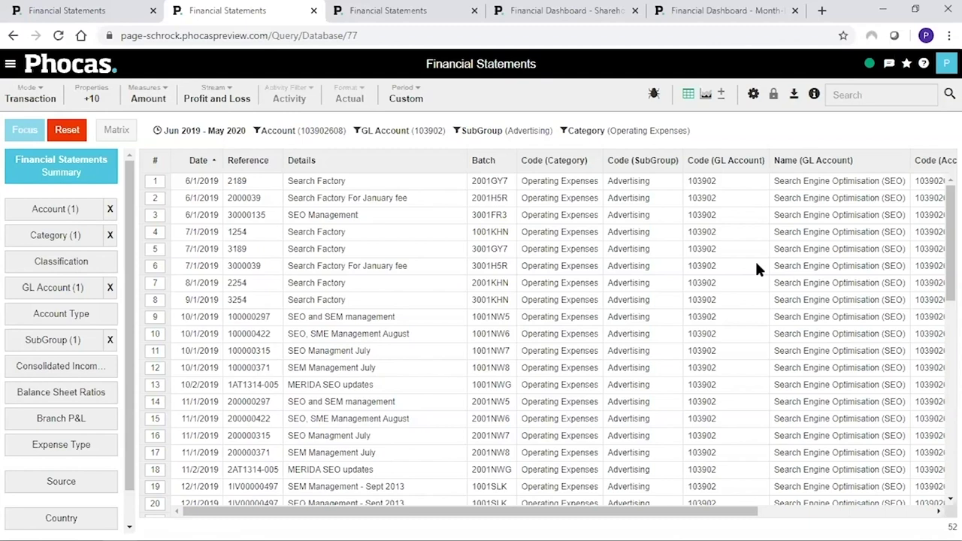
- Search the statement's mapped accounts list for 'freight'
left_click(216, 97)
left_click(510, 135)
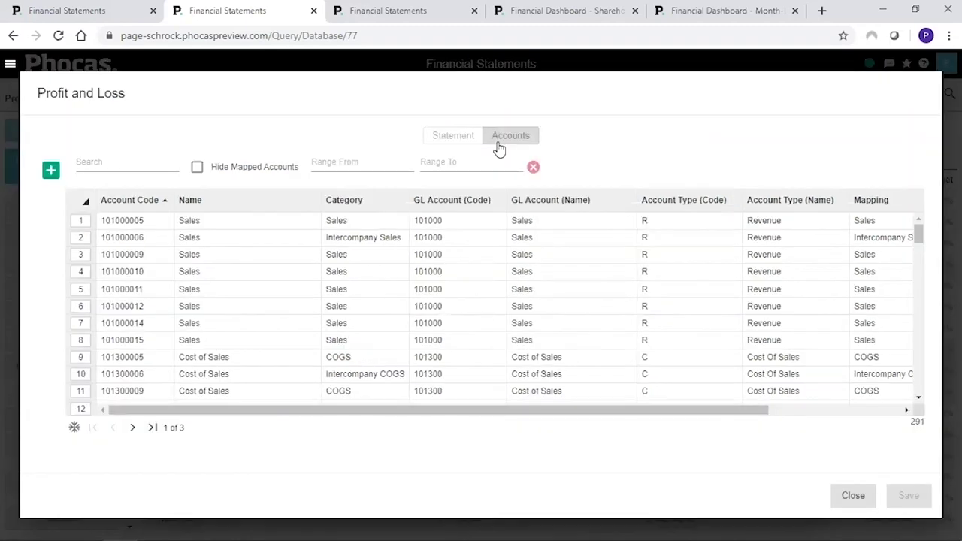
left_click(114, 163)
type("freight")
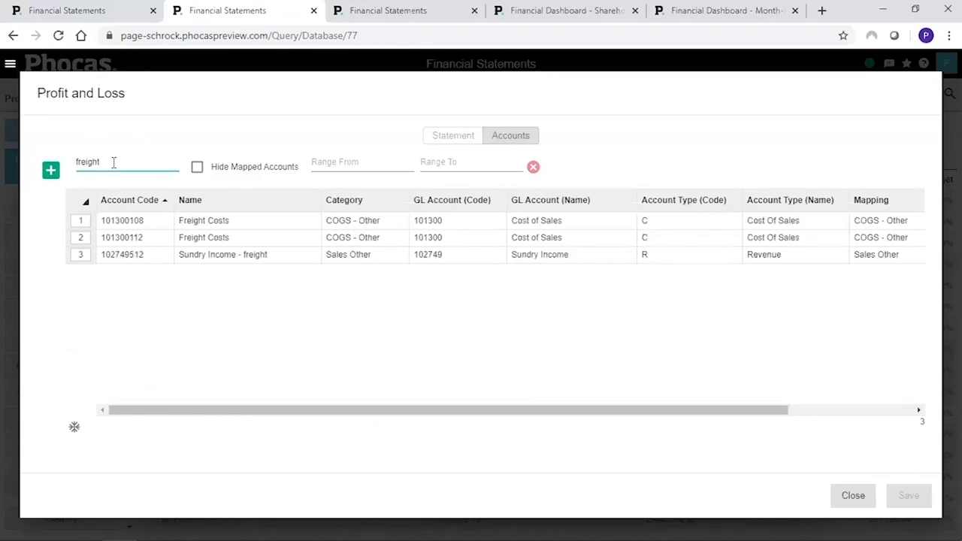
- Assign the three freight accounts to the Freight subgroup, then view year-to-date Advertising GL accounts
left_click(83, 224)
left_click(82, 255, "shift")
left_click_drag(302, 408, 571, 417)
left_click(892, 197)
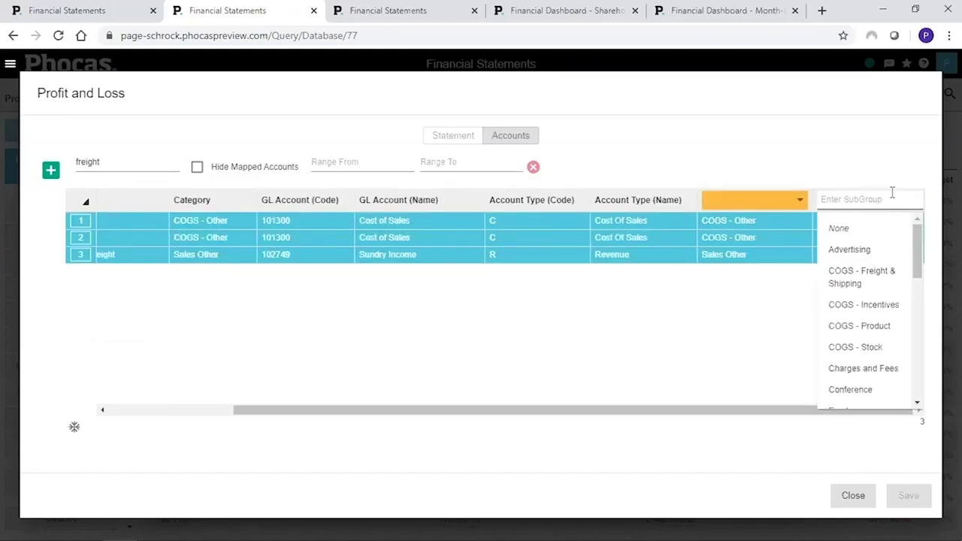
type("Freight")
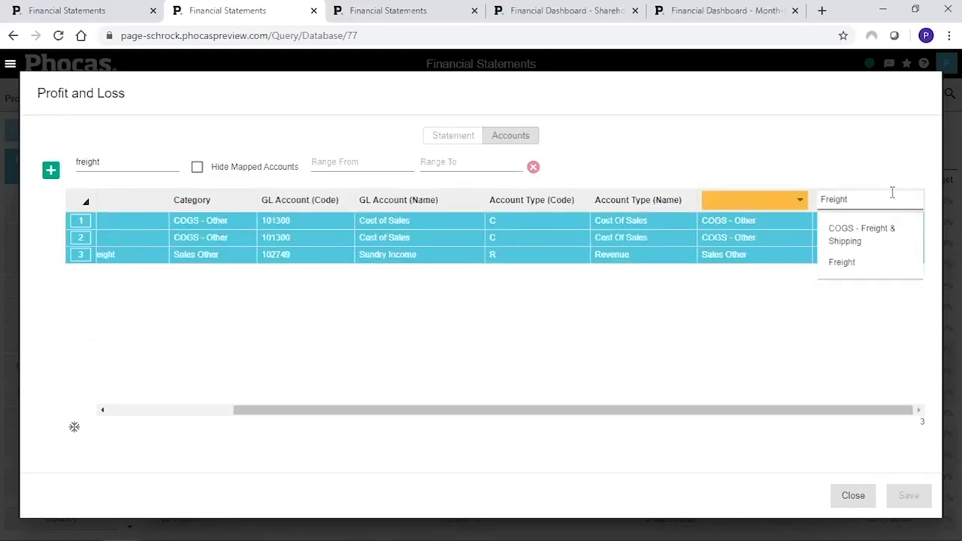
left_click(857, 265)
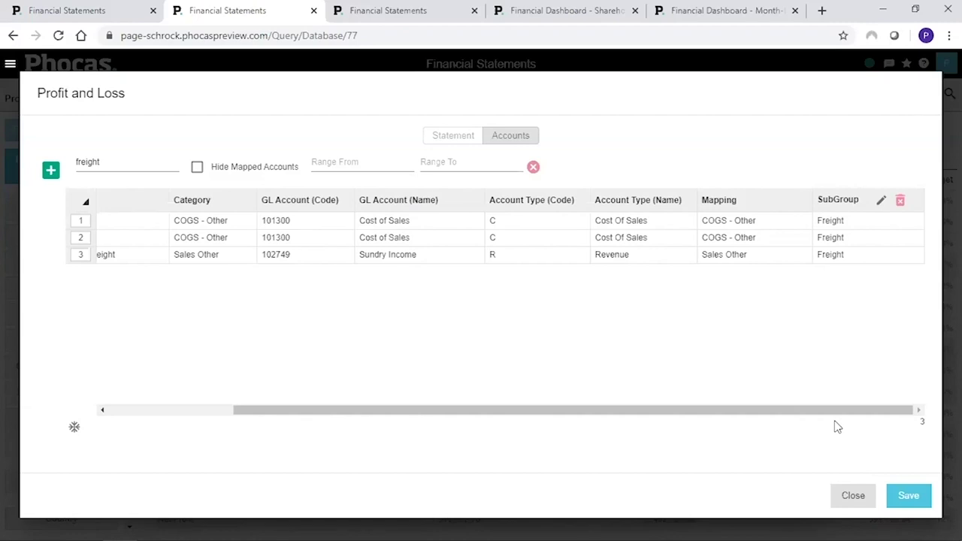
key("ctrl+Tab")
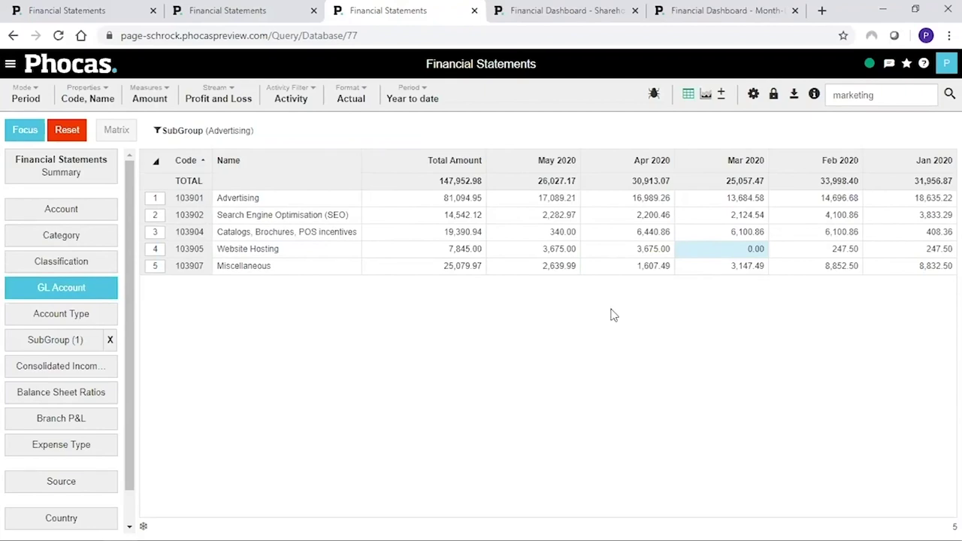
- Chart Advertising's five GL accounts as stacked monthly columns for Jan–May 2020
left_click(706, 95)
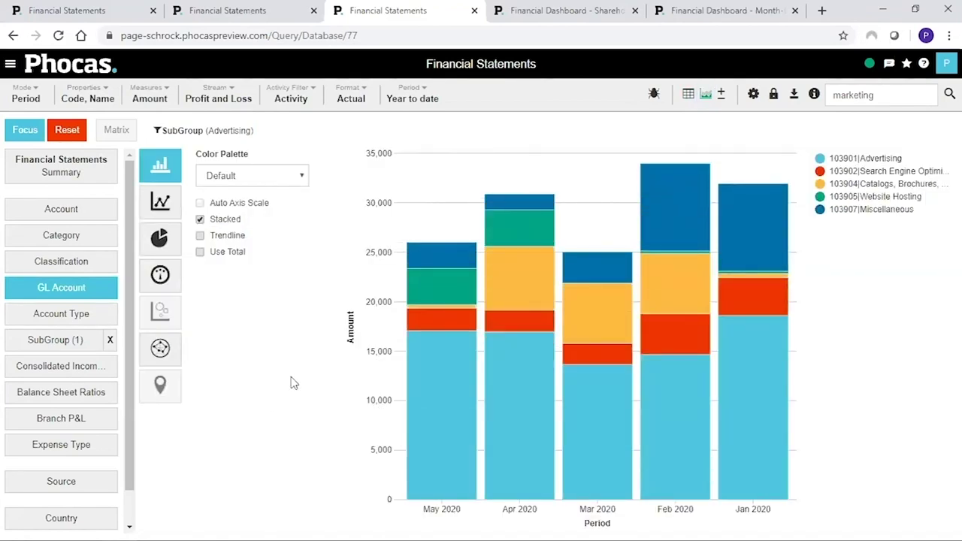
left_click(151, 165)
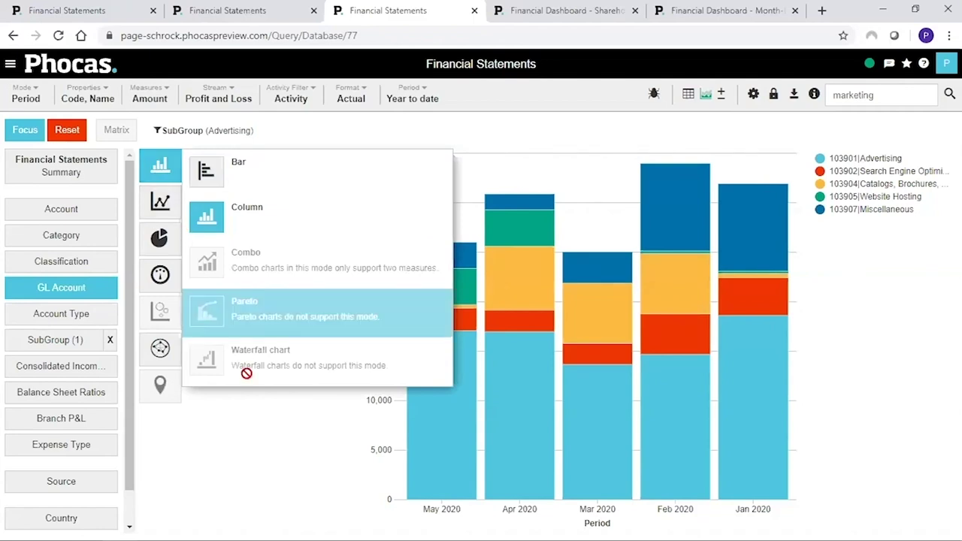
left_click(258, 434)
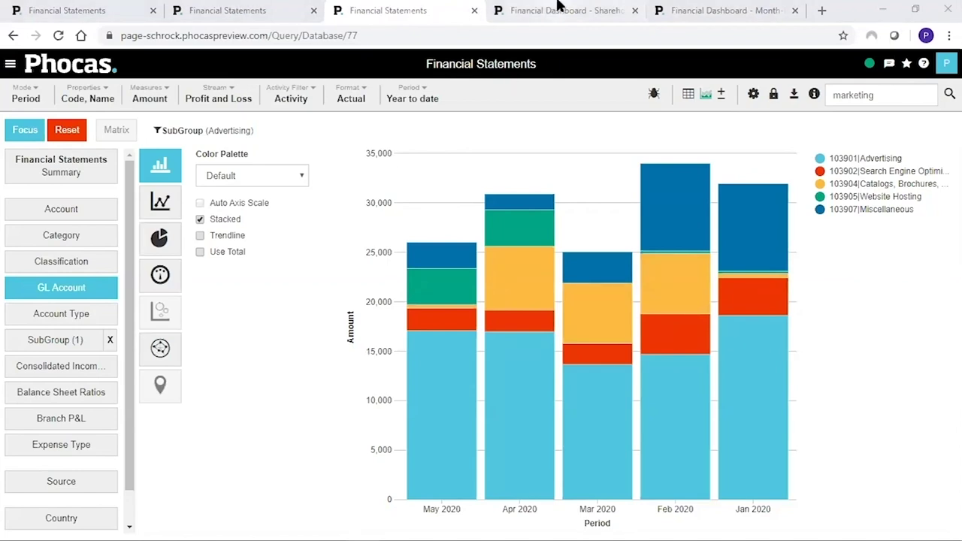
- Bring up the Financial Dashboard – Shareholder, showing Gross Profit -0.18% and EBITDA 9.04% versus budget
key("ctrl+Tab")
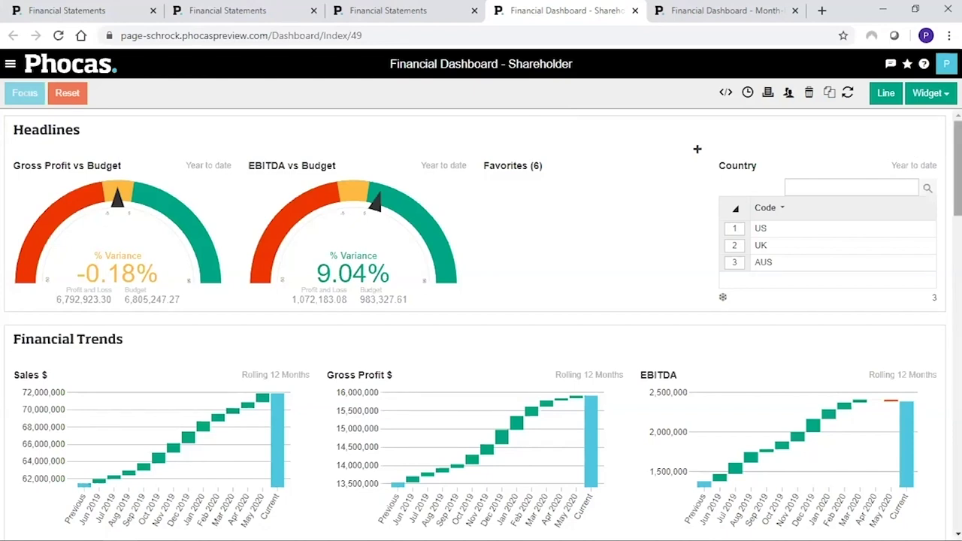
- Focus the Shareholder dashboard on US data and scroll down to the Balance Sheet Ratios widget
left_click(737, 231)
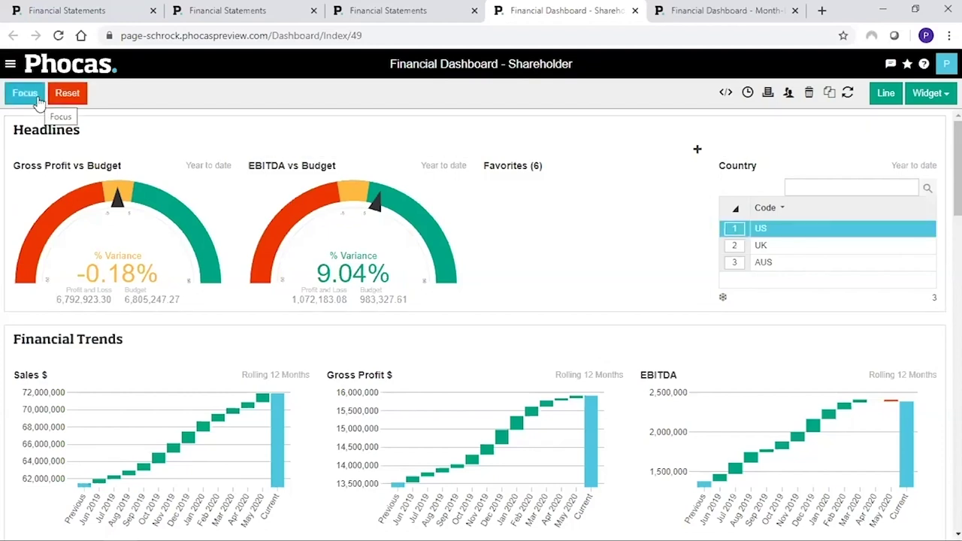
left_click(27, 94)
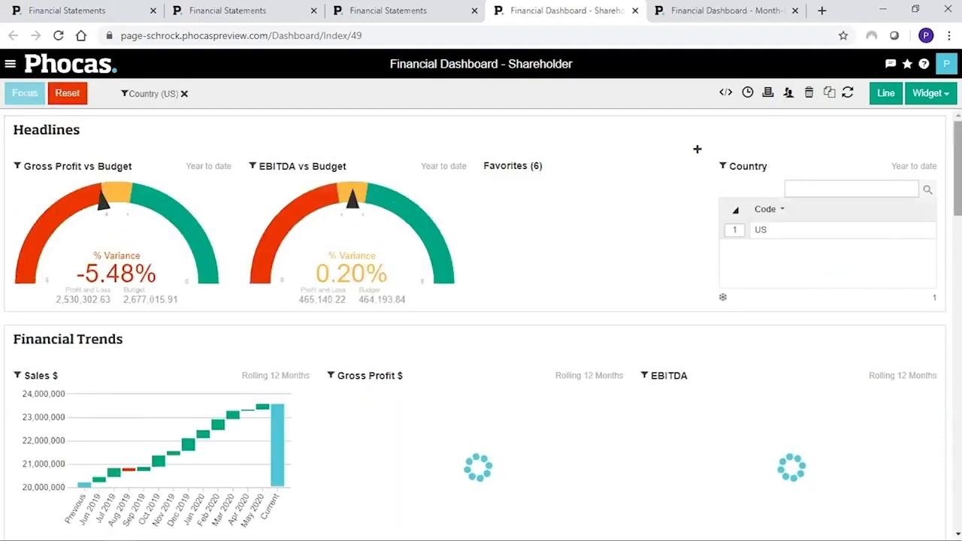
scroll(697, 149, "down", 8)
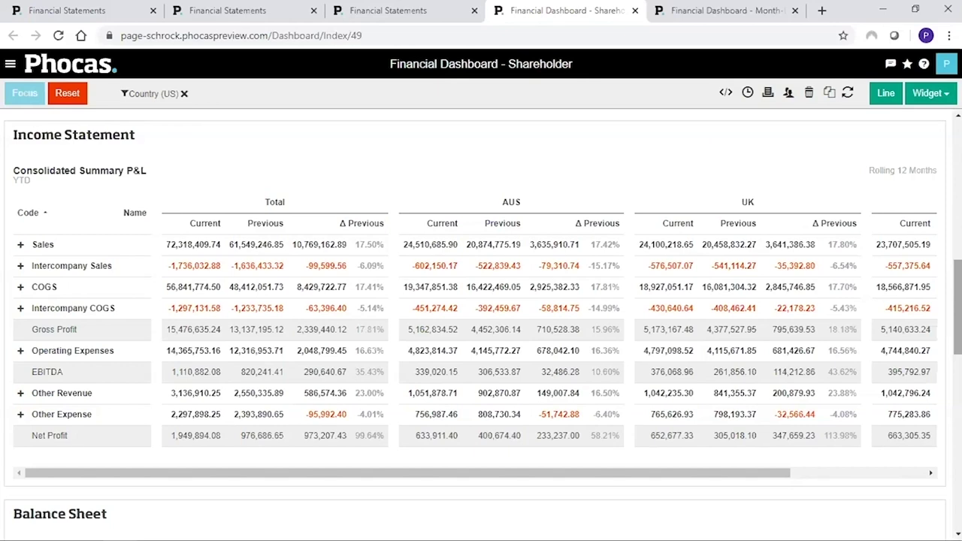
scroll(481, 324, "down", 4)
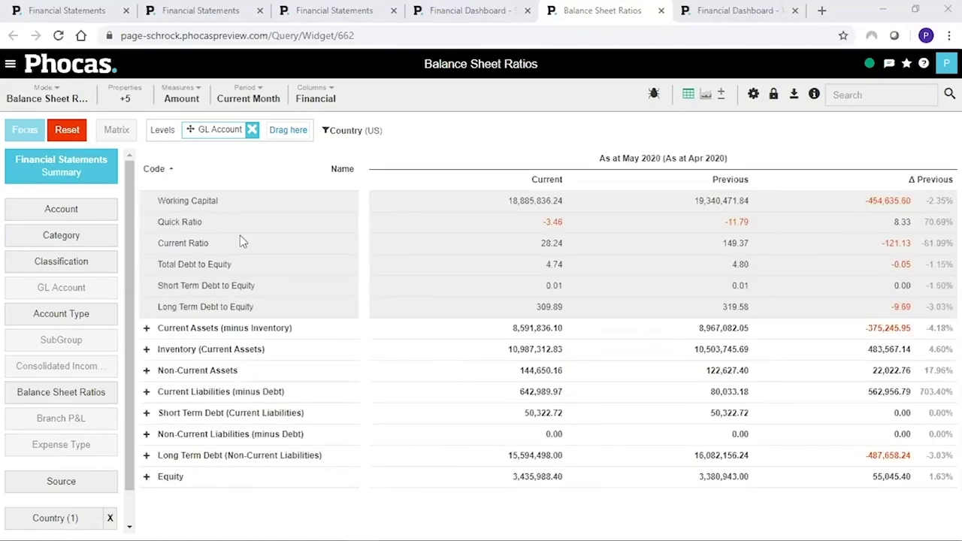
- Switch the US figures to Balance Sheet mode and expand Current Assets into accounts like 107020 Stock
left_click(80, 105)
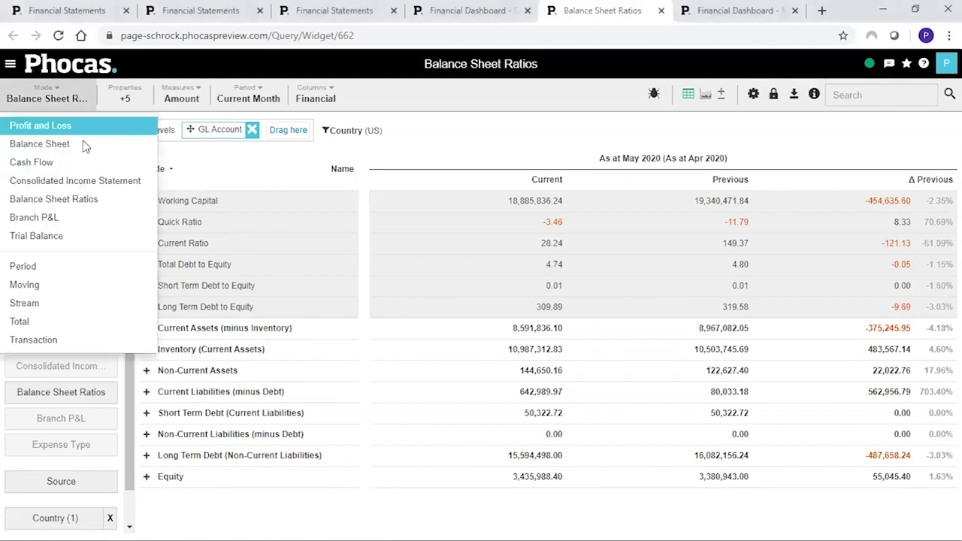
left_click(39, 143)
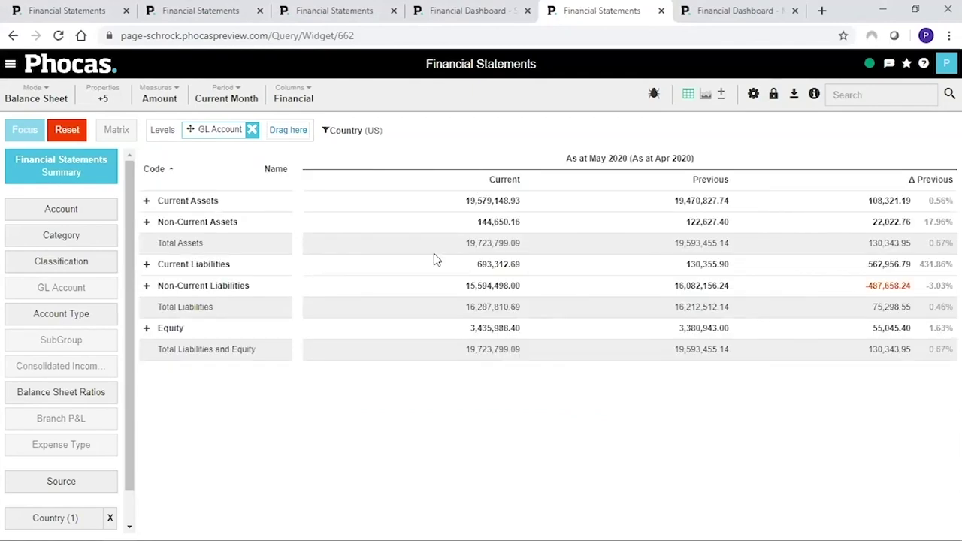
left_click(146, 201)
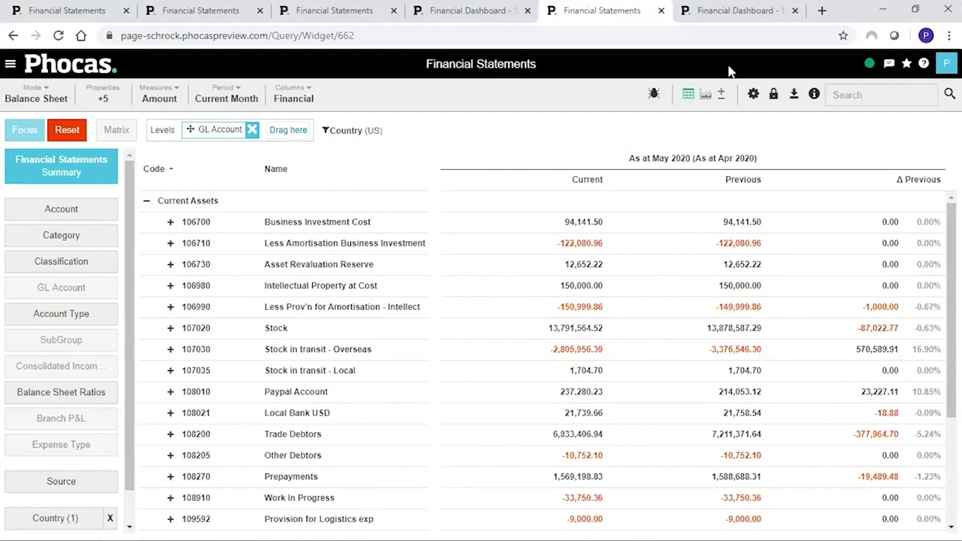
- Review the Month-End dashboard's May 2020 Income Statement down through the P&L Variance Report to Variance Notes
key("ctrl+Tab")
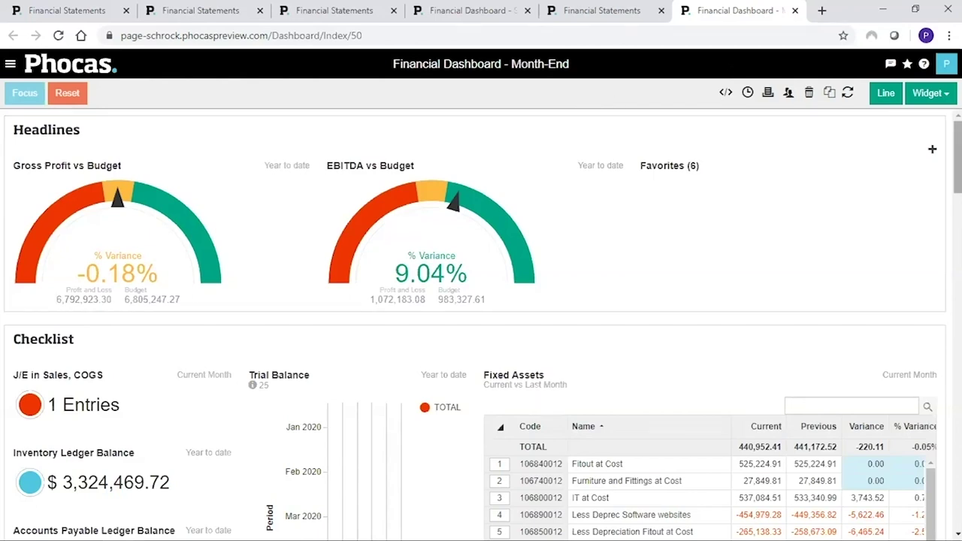
scroll(481, 323, "down", 3)
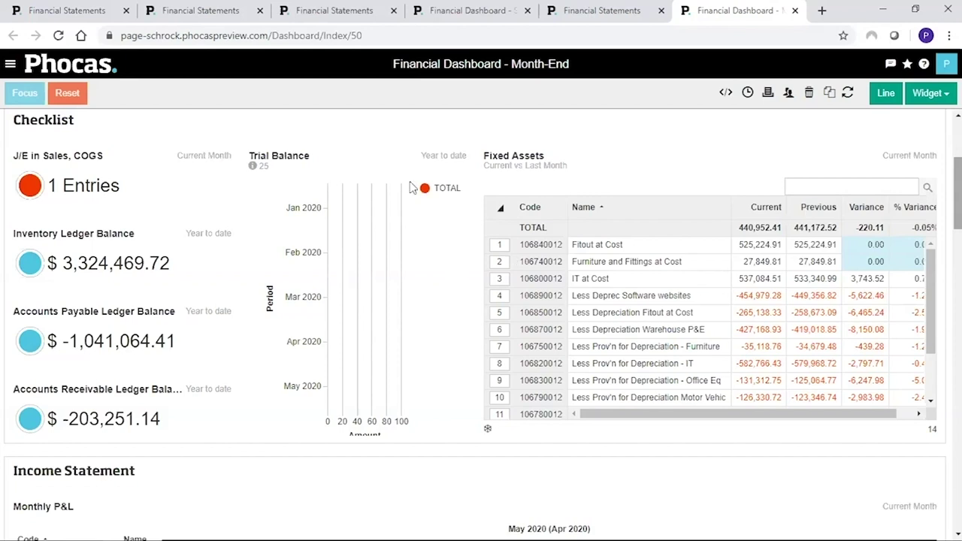
mouse_move(389, 400)
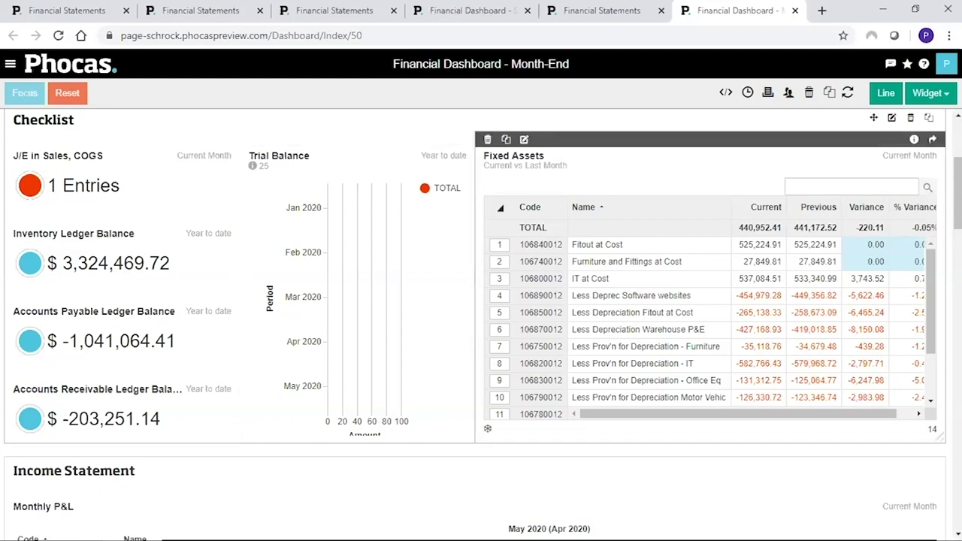
scroll(481, 324, "down", 1)
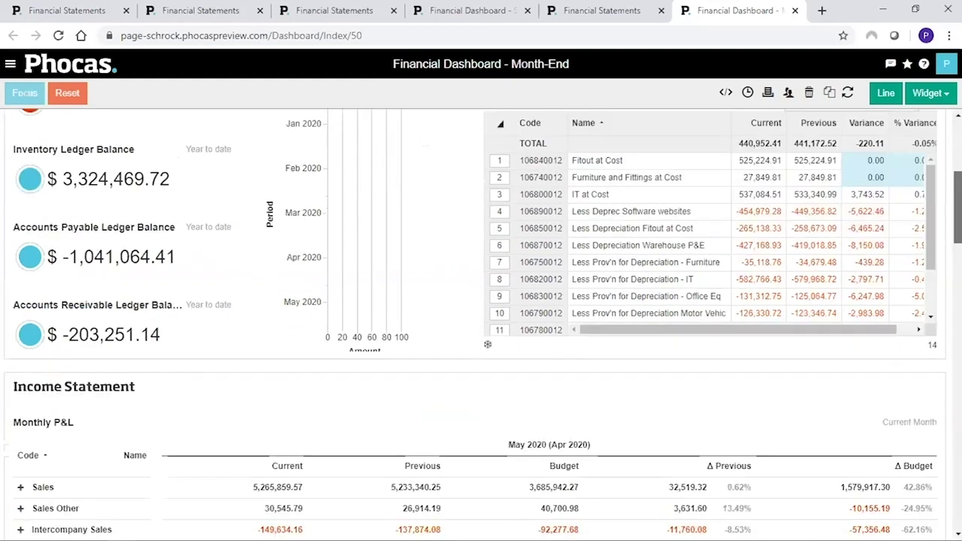
scroll(481, 323, "down", 1)
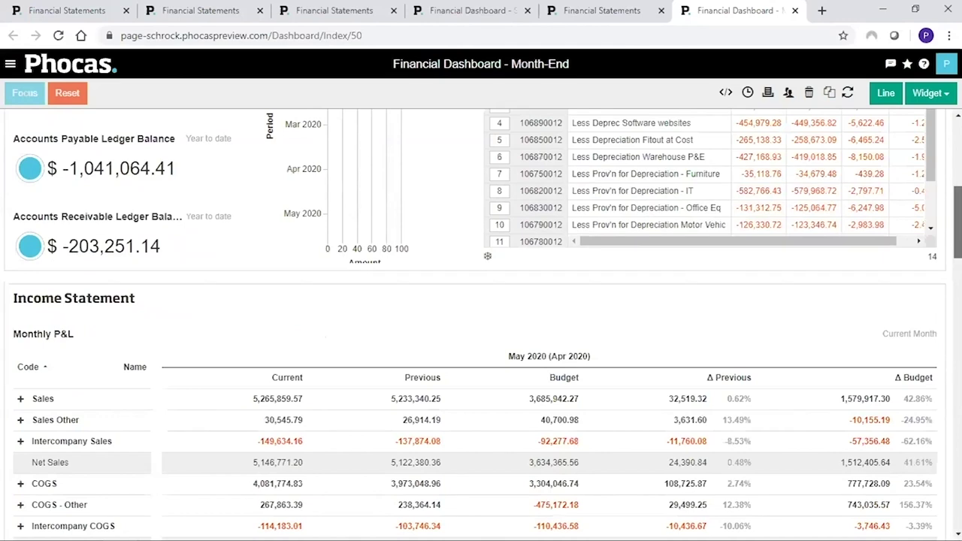
scroll(481, 323, "down", 2)
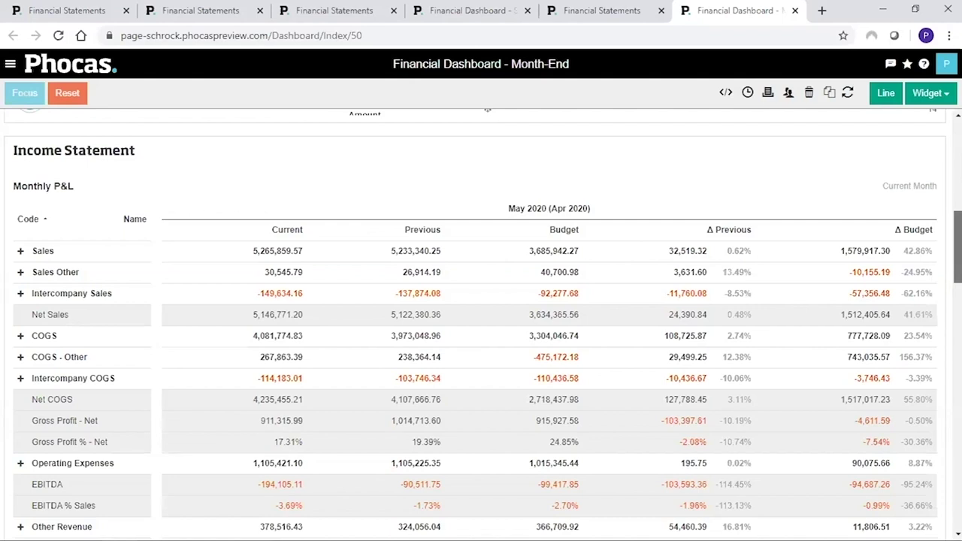
scroll(481, 323, "down", 1)
scroll(481, 323, "down", 1)
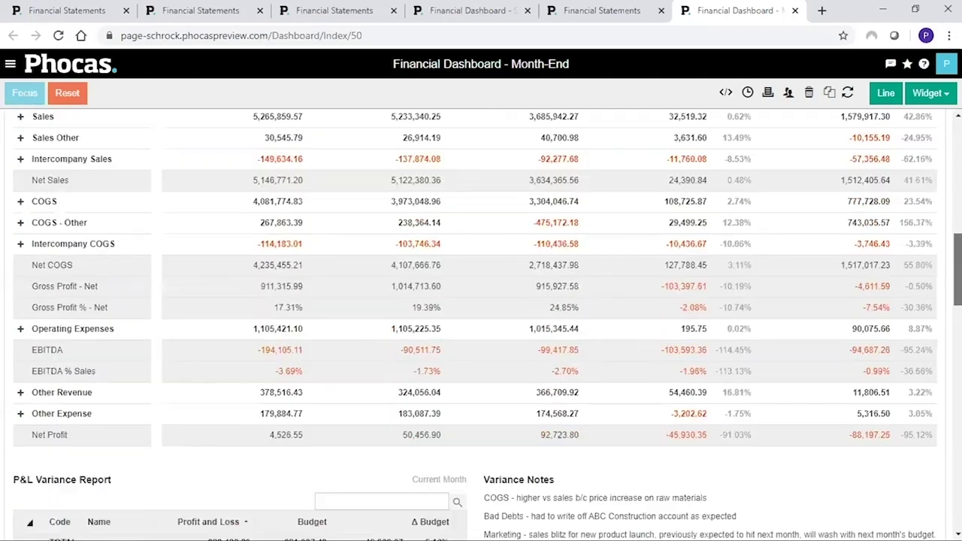
scroll(481, 323, "down", 4)
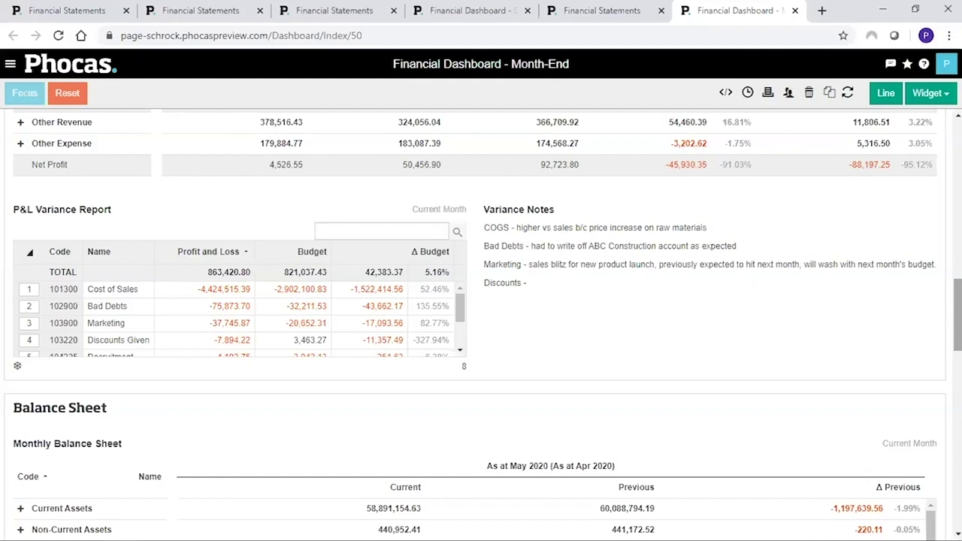
mouse_move(532, 303)
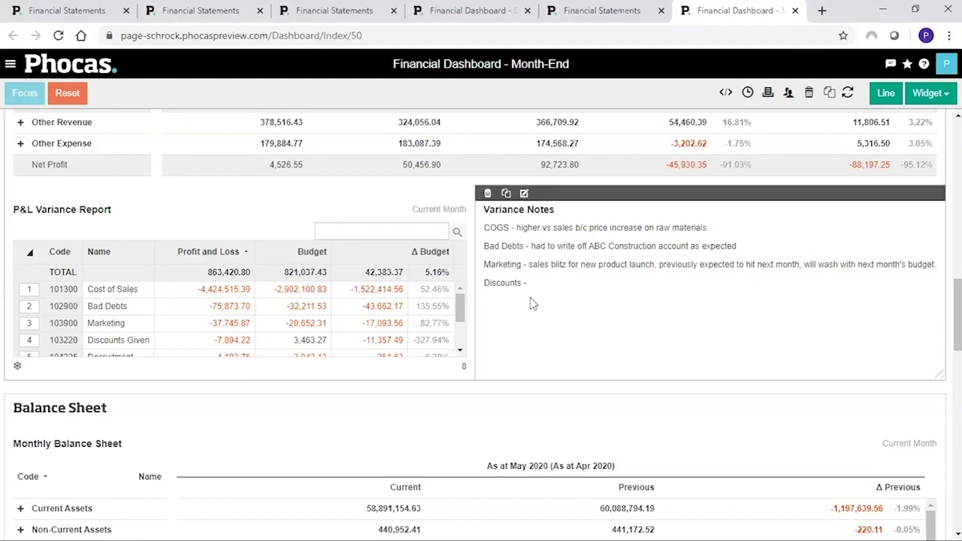
- Append 'higher than expected' to the Discounts line of the Variance Notes and save
left_click(525, 193)
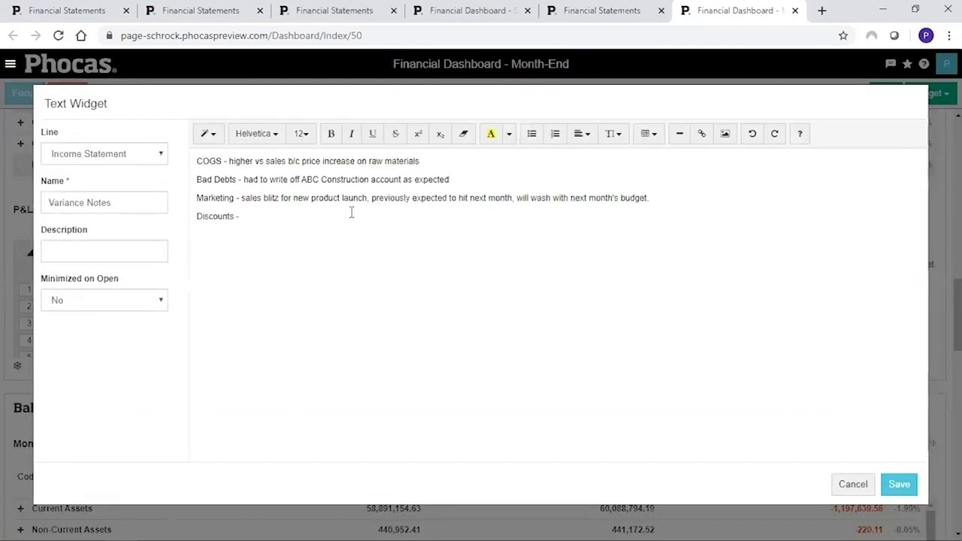
left_click(351, 212)
type("higher than expected")
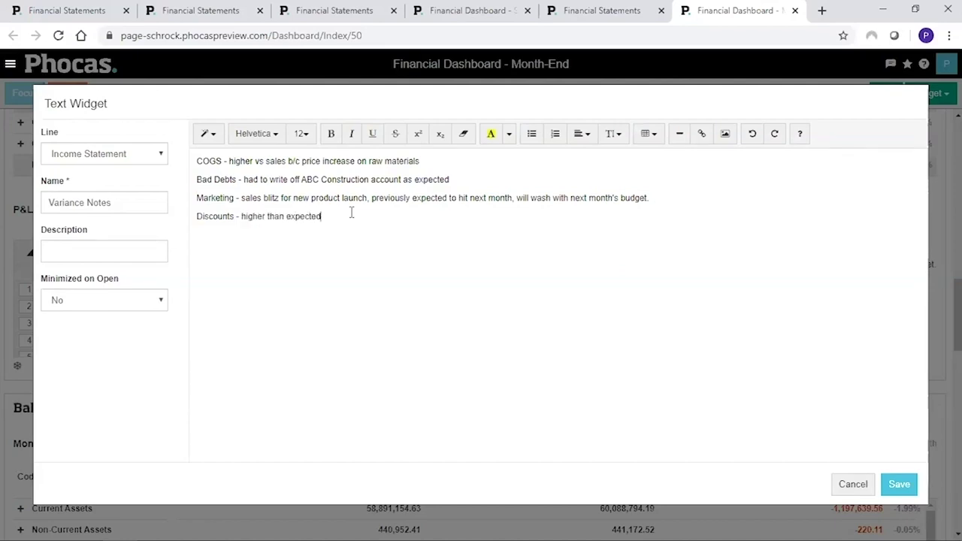
left_click(898, 484)
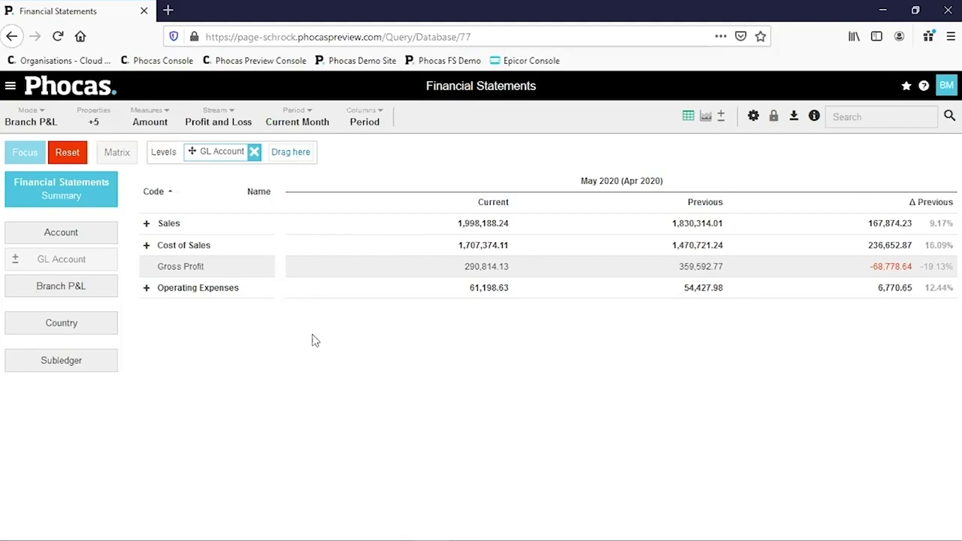
- Expand Operating Expenses in the May 2020 Branch P&L to show GL accounts like 102900 Bad Debts
left_click(146, 291)
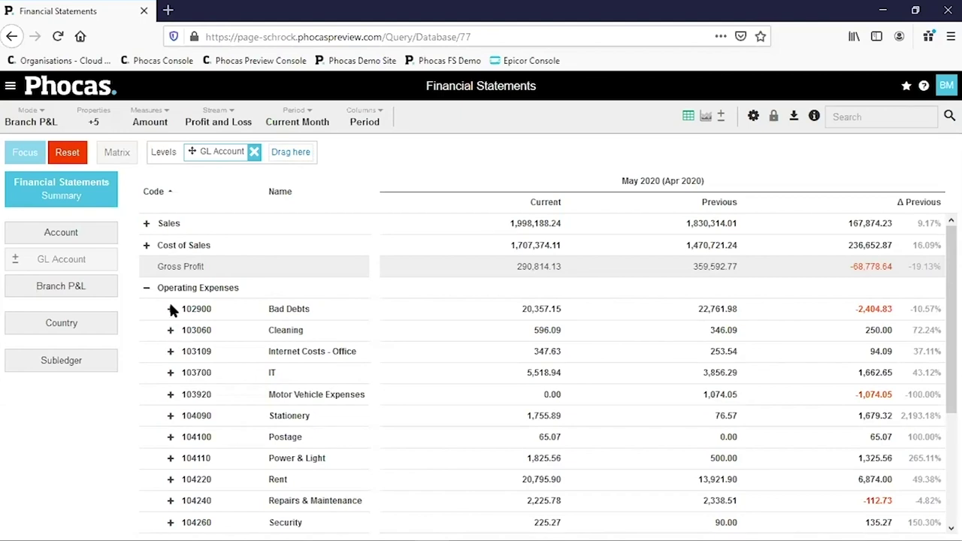
- Expand Bad Debts 102900 into sub-accounts, set the period to Year to date, and include periods as columns
left_click(171, 309)
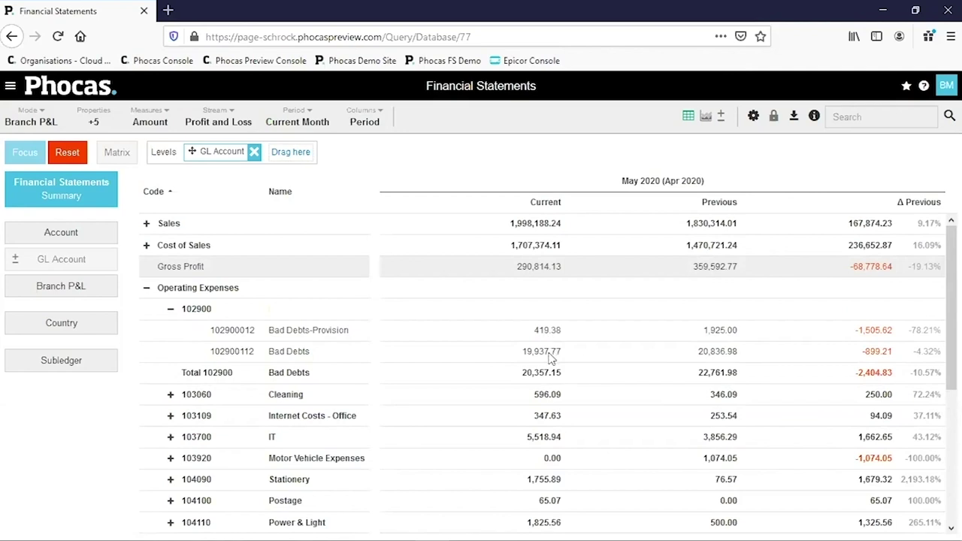
right_click(549, 360)
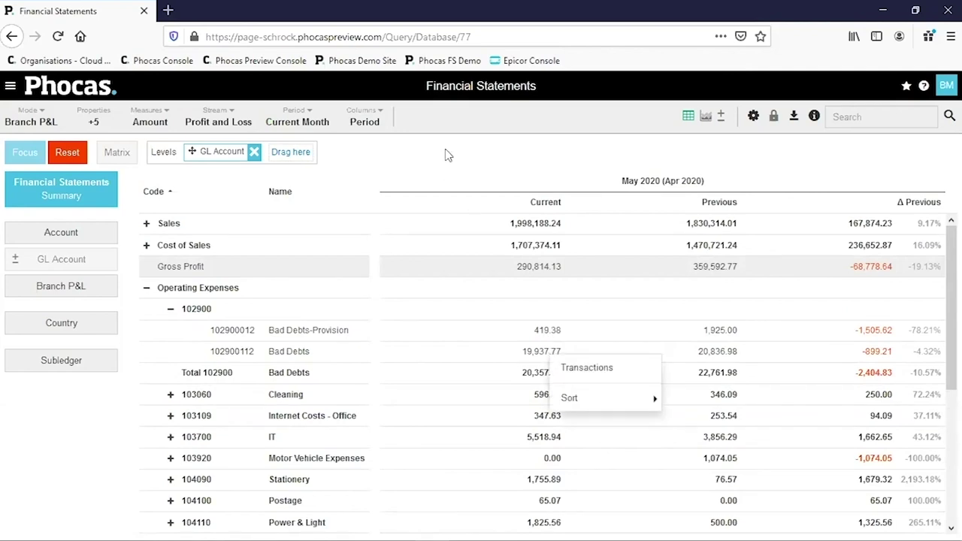
left_click(309, 123)
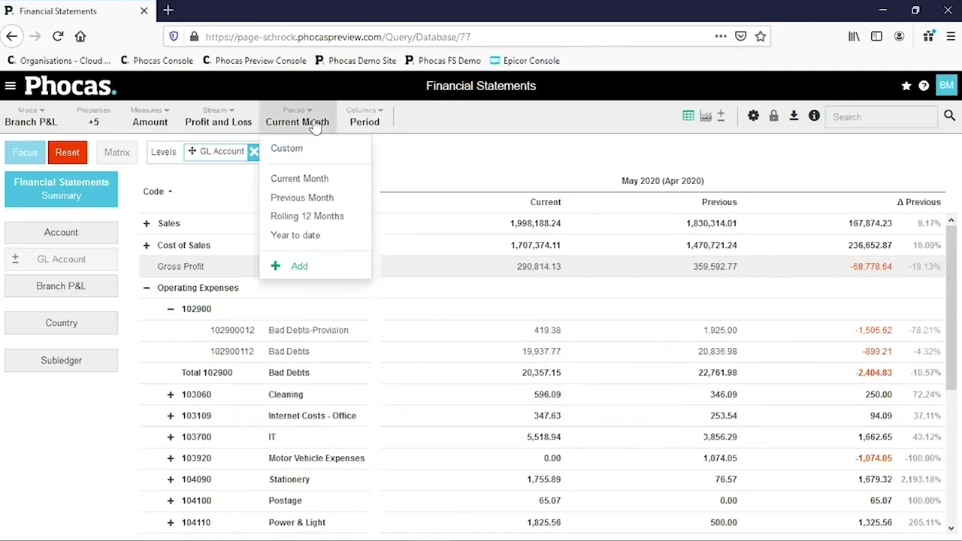
left_click(328, 235)
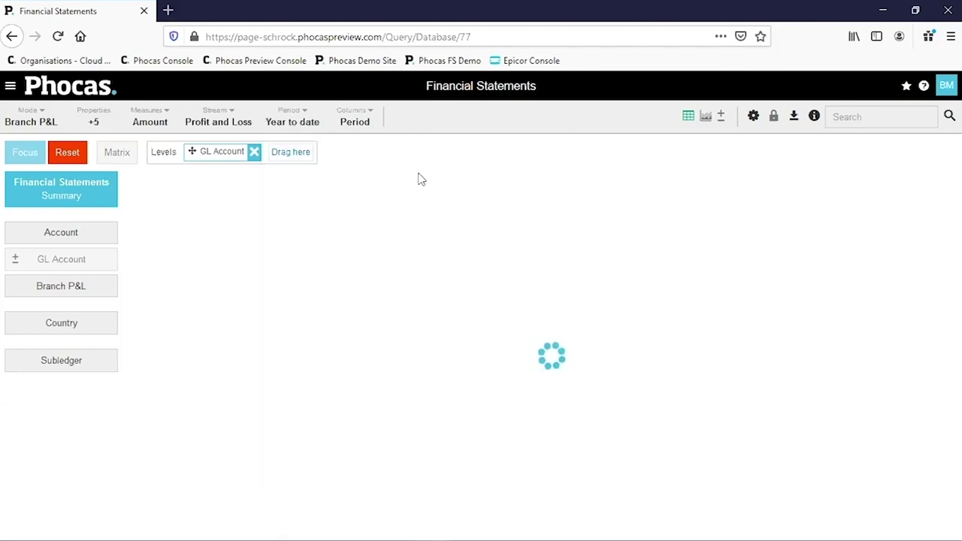
left_click(367, 124)
left_click(383, 276)
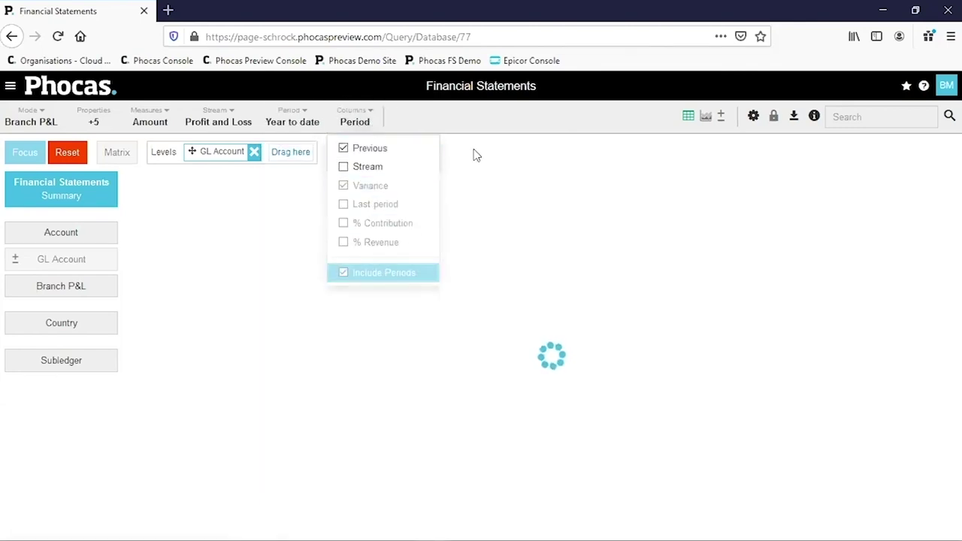